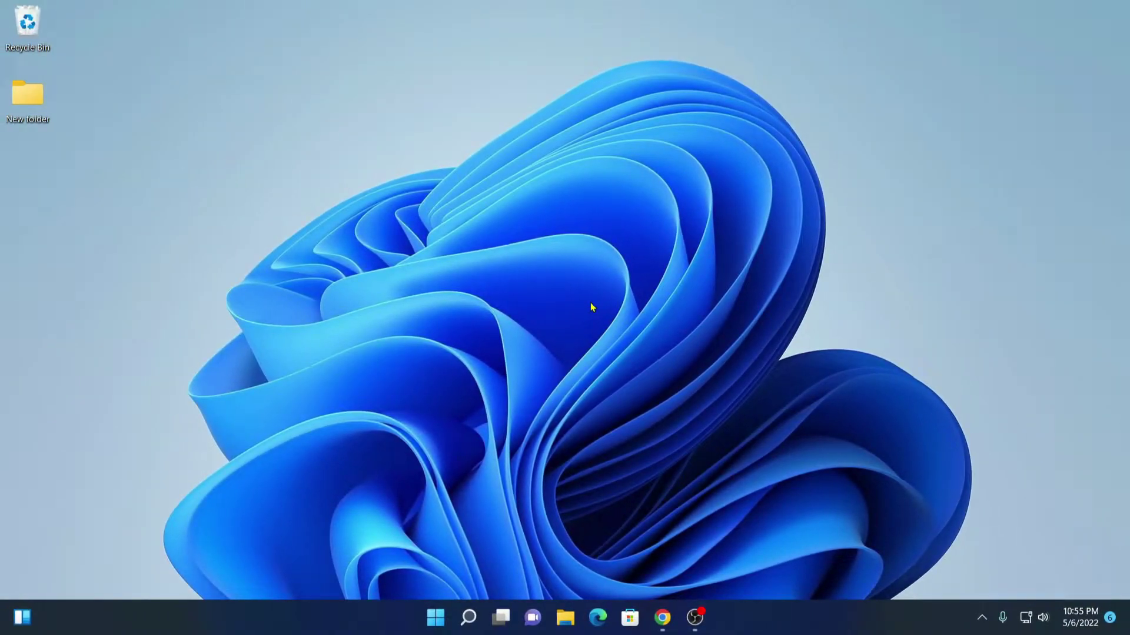
# Step: Reveal the hidden notification-area icons on the Windows 11 taskbar
pyautogui.click(981, 618)
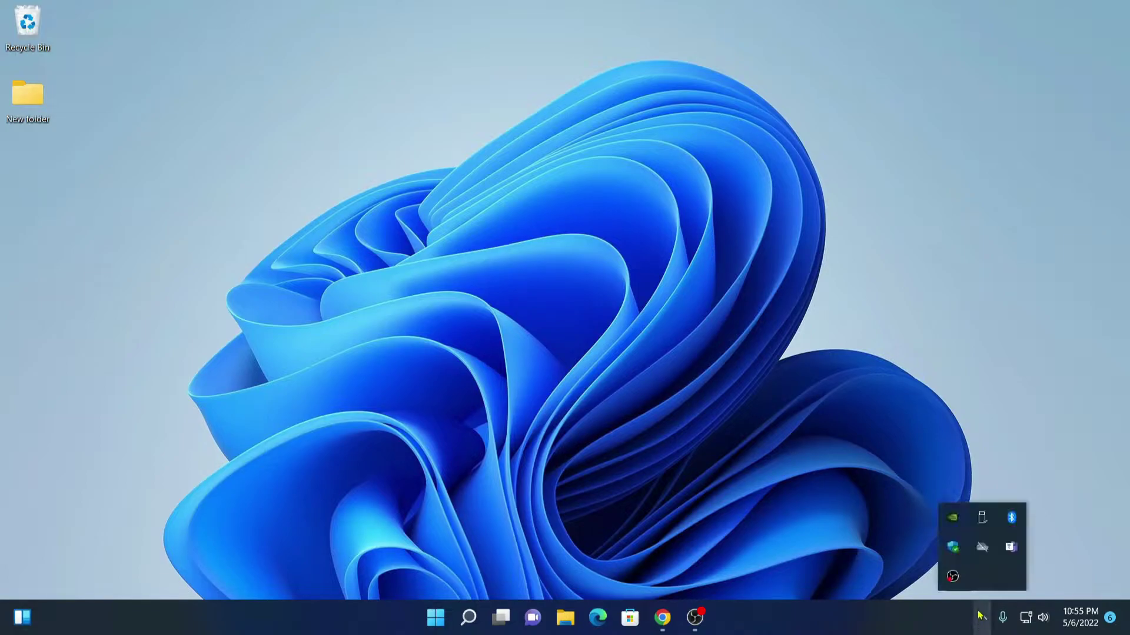
# Step: Review the Windows Security overview, then minimize it out of the way
pyautogui.click(951, 548)
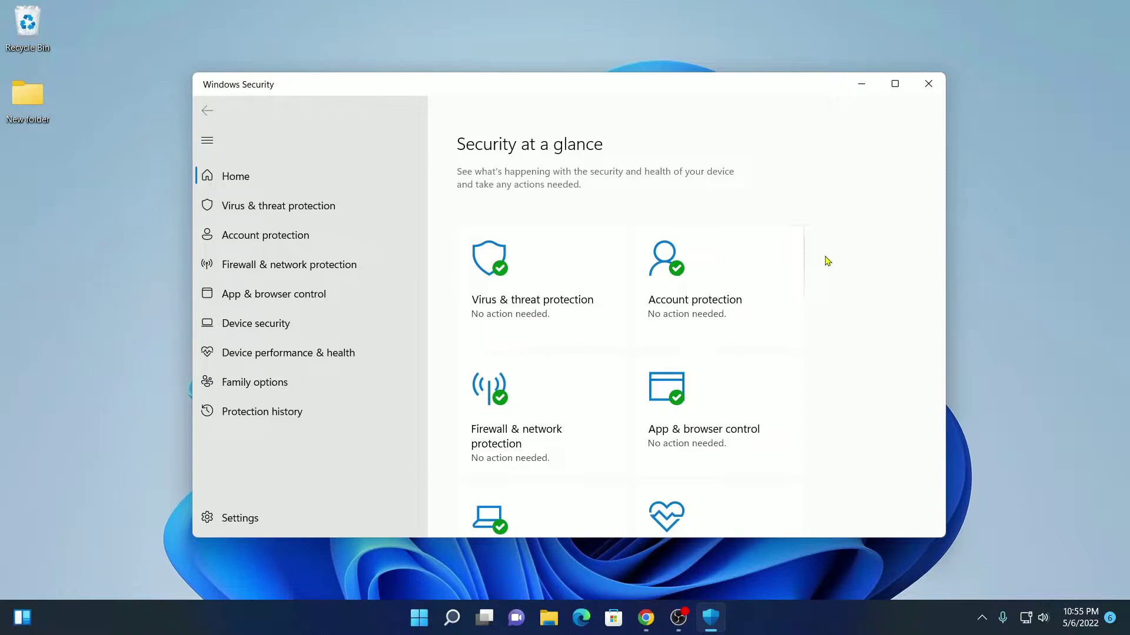
pyautogui.click(862, 86)
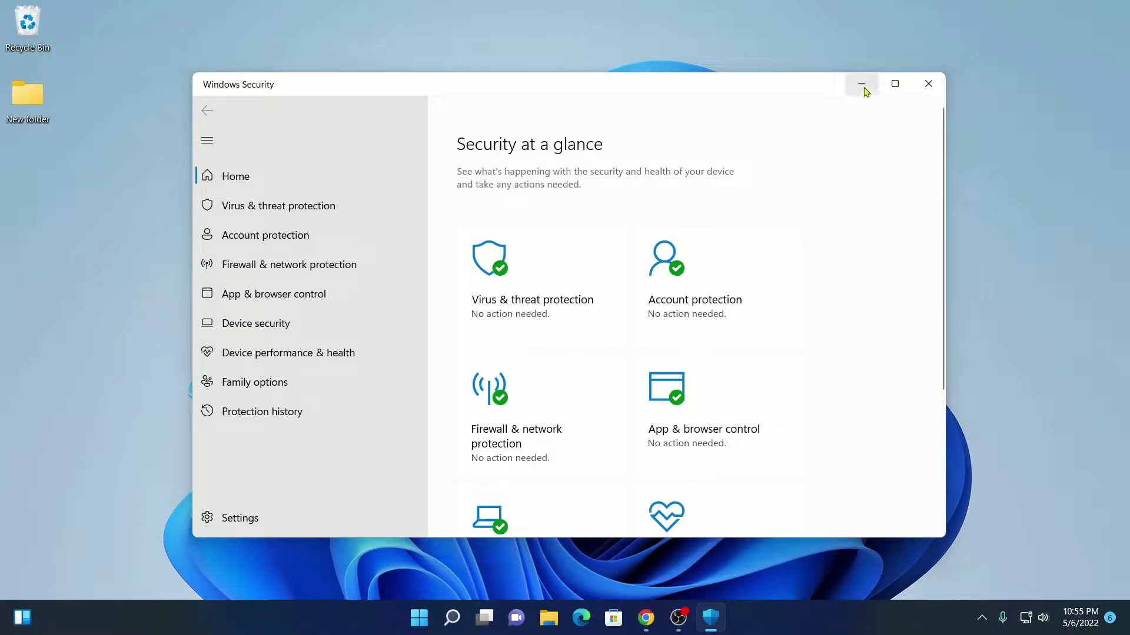
# Step: Download the free AVG antivirus installer from avg.com in Chrome and launch it
pyautogui.click(646, 618)
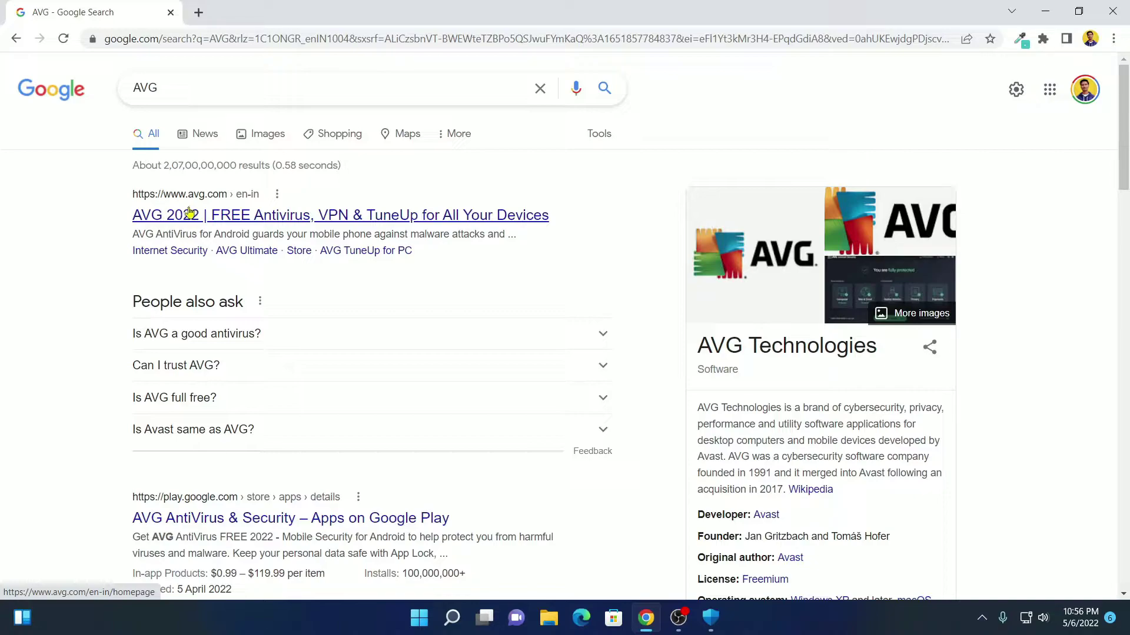
pyautogui.click(265, 221)
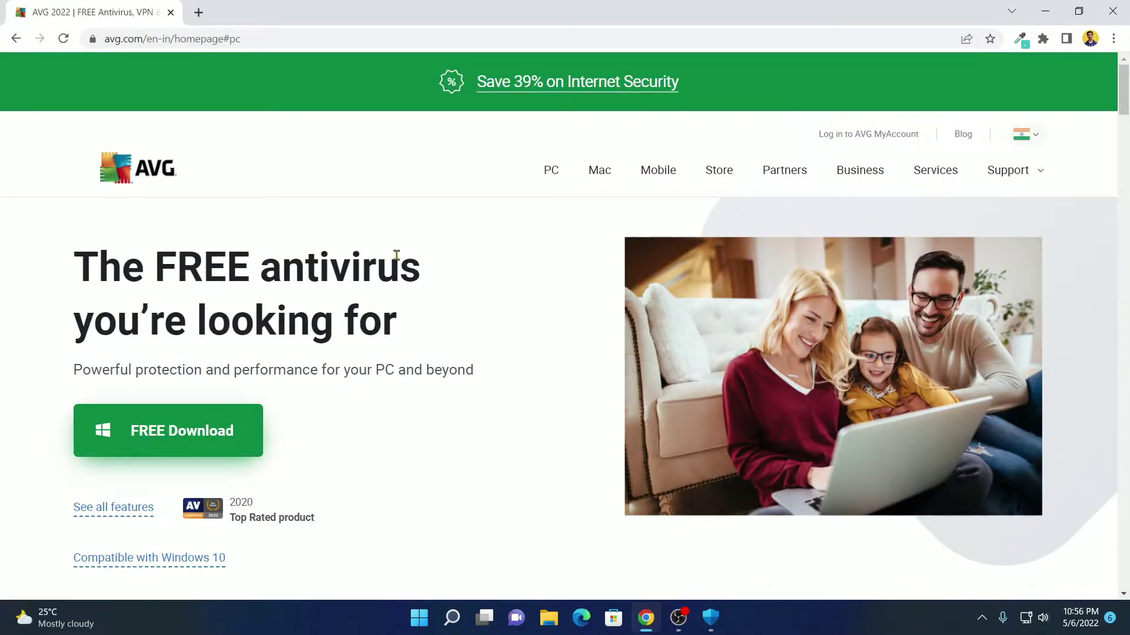
pyautogui.click(154, 451)
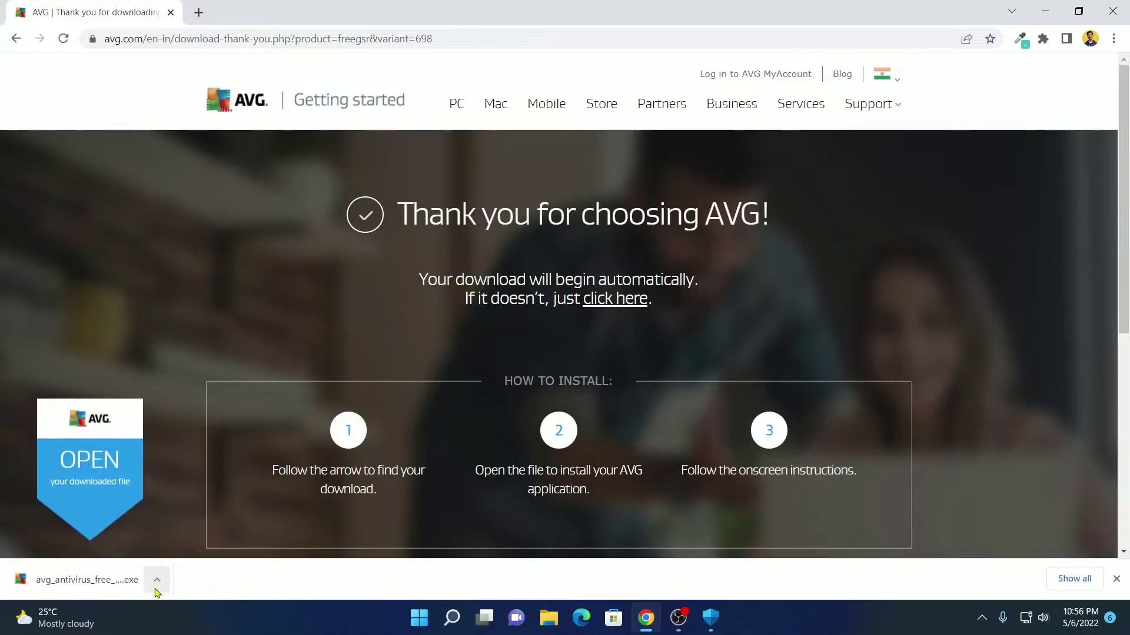
pyautogui.click(158, 584)
# Step: Bring up the AVG setup window with English chosen as the installer language
pyautogui.click(185, 480)
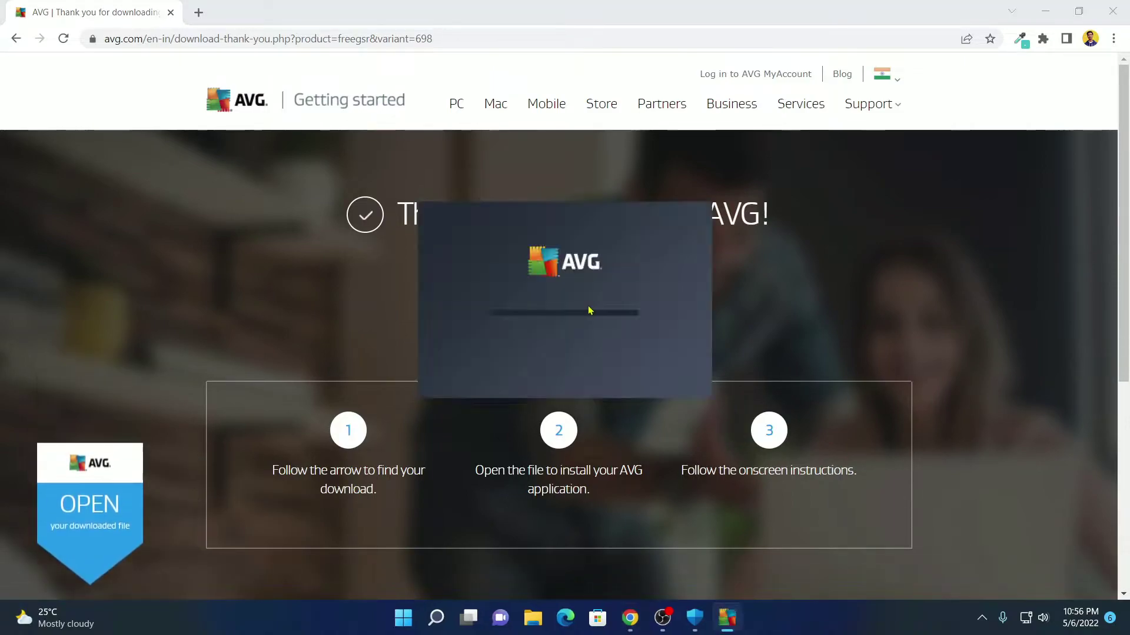
pyautogui.click(1044, 12)
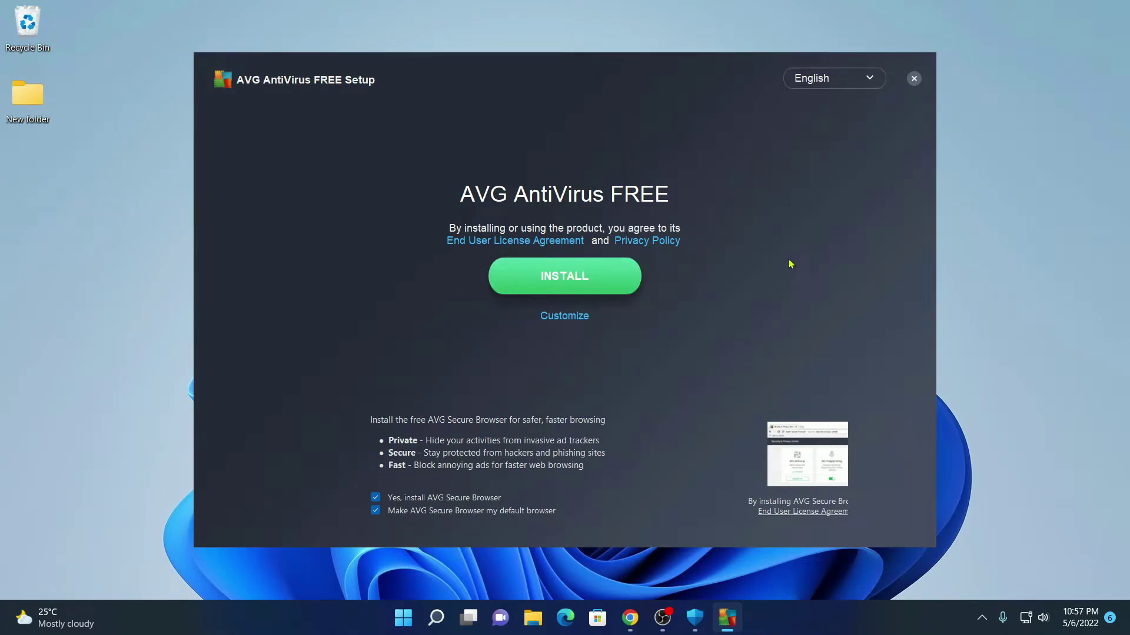
pyautogui.click(872, 80)
pyautogui.click(323, 255)
# Step: Review custom install options, keeping Recommended Protection in C:\Program Files\AVG\Antivirus
pyautogui.click(571, 317)
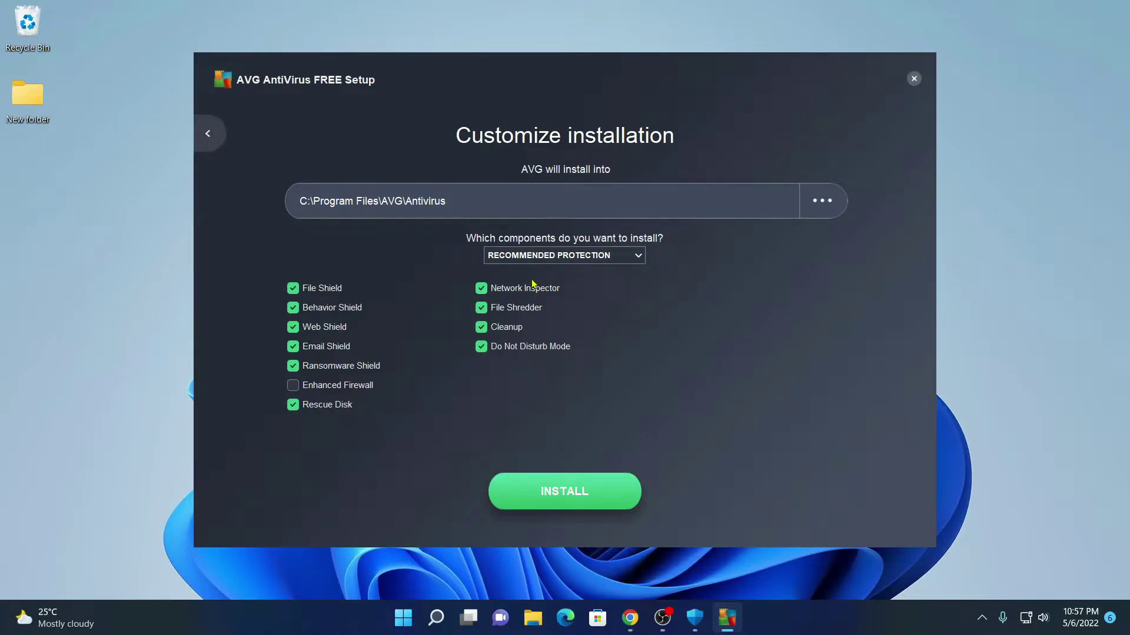
pyautogui.click(641, 260)
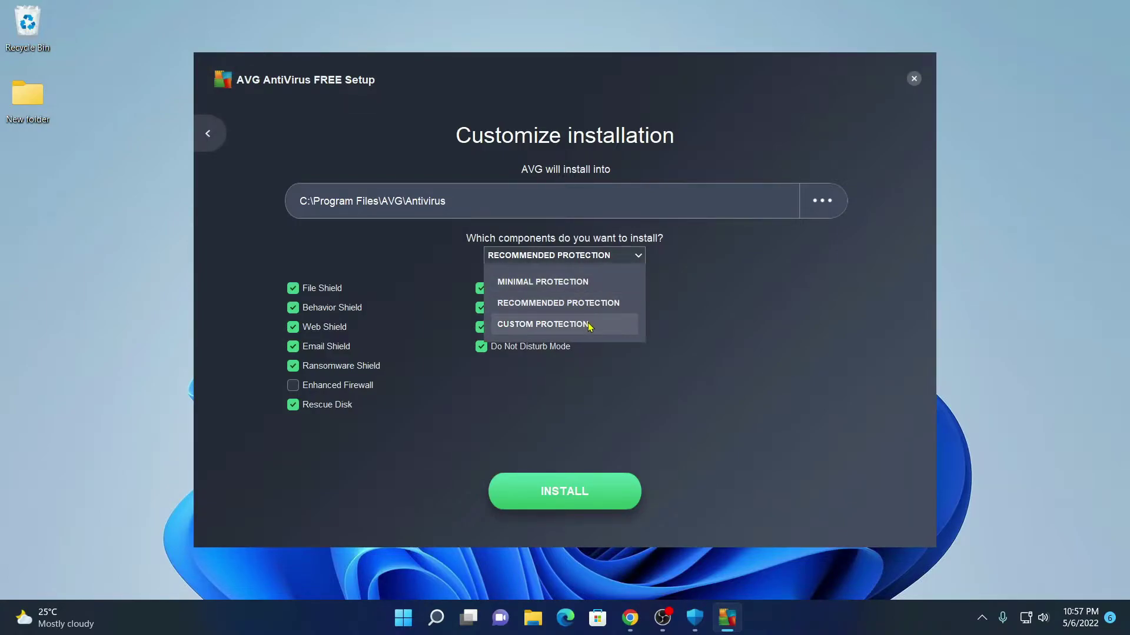
pyautogui.click(552, 304)
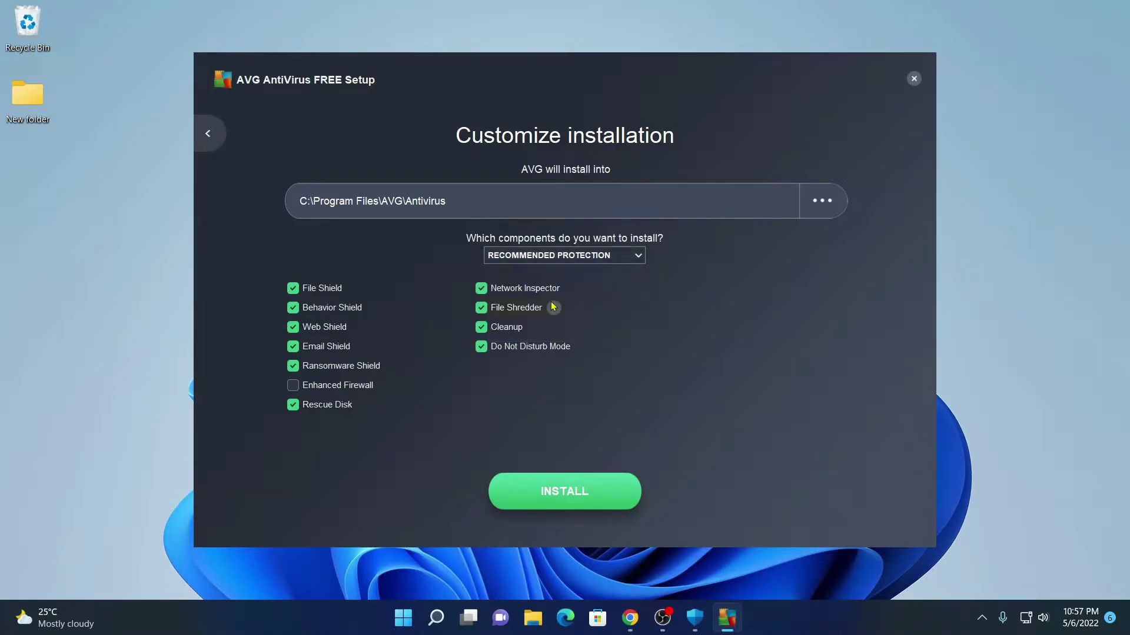
# Step: Return to the main install page and install AVG AntiVirus FREE
pyautogui.click(210, 135)
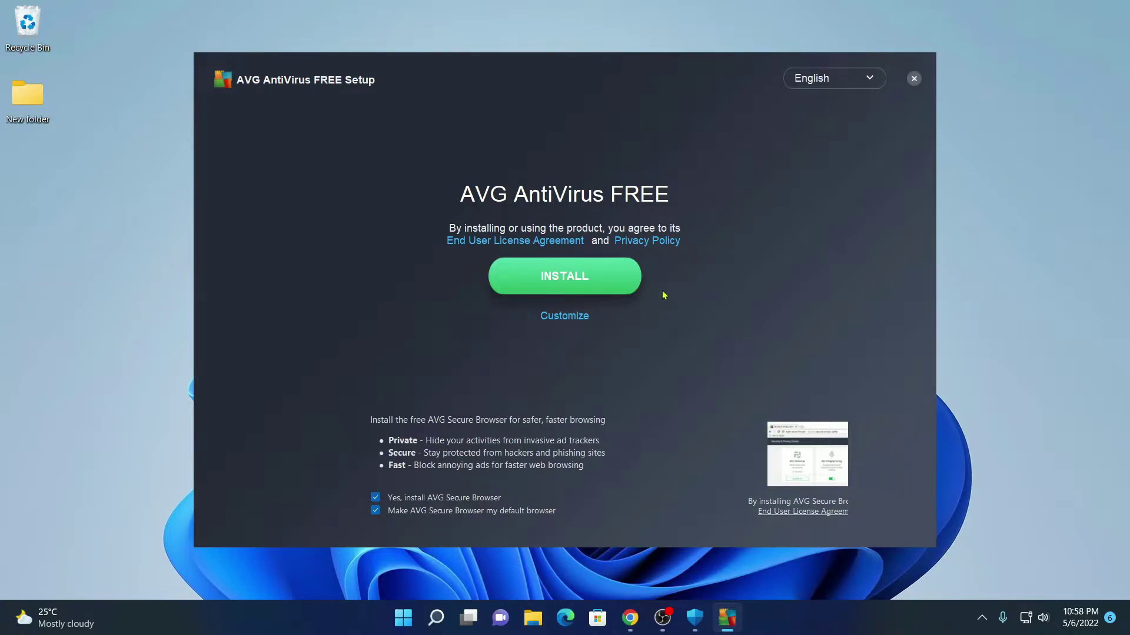
pyautogui.click(583, 294)
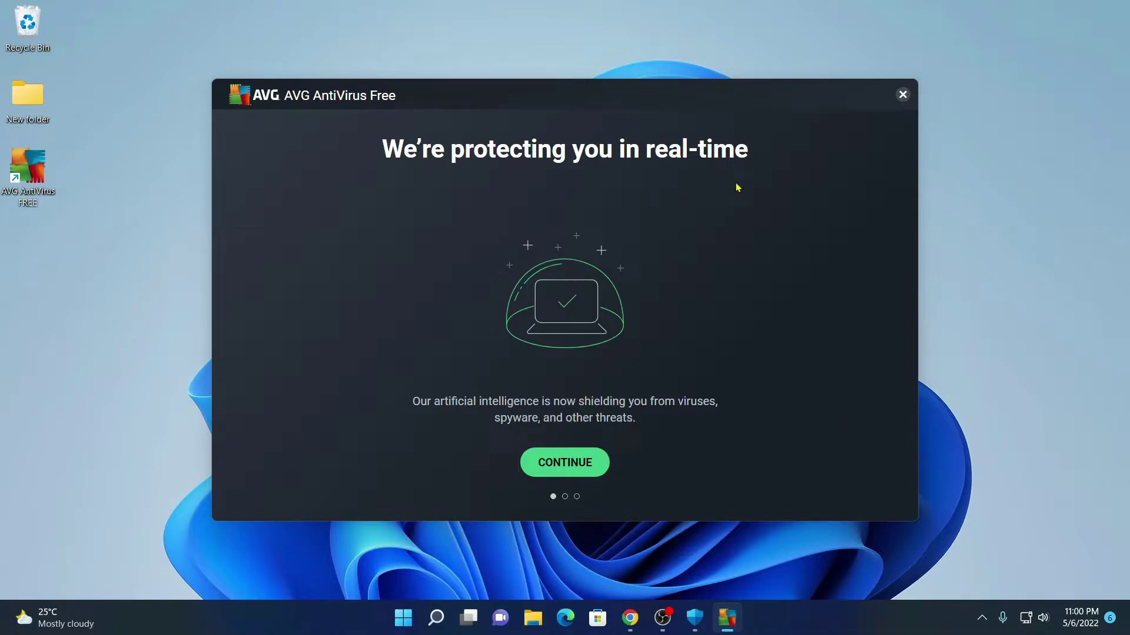
# Step: Continue with the free edition and run the first virus scan
pyautogui.click(595, 471)
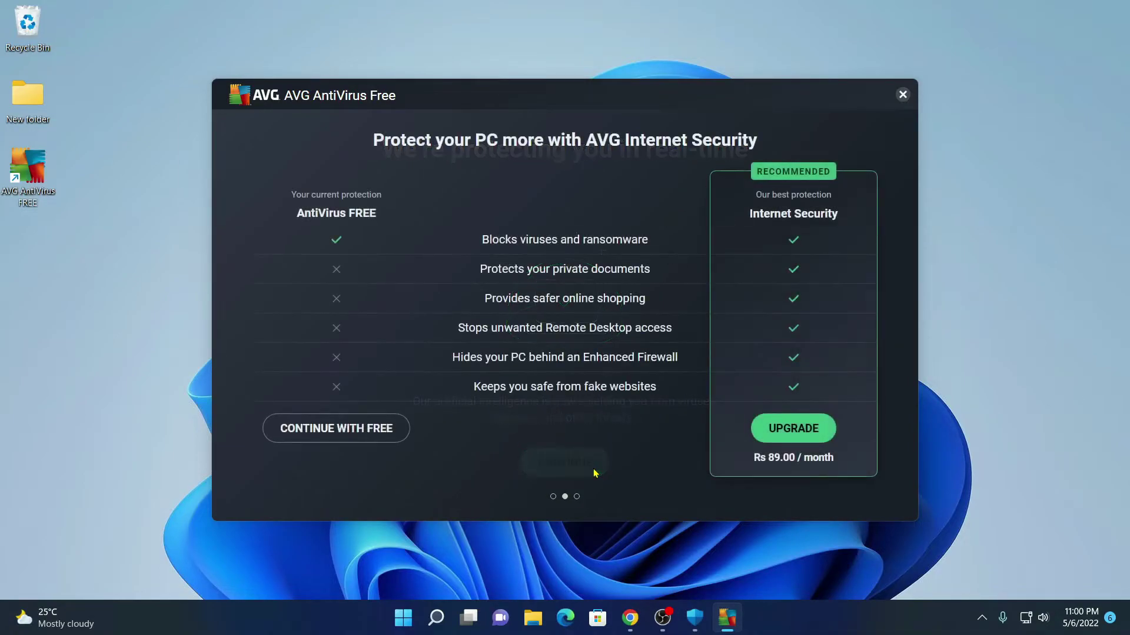
pyautogui.click(343, 433)
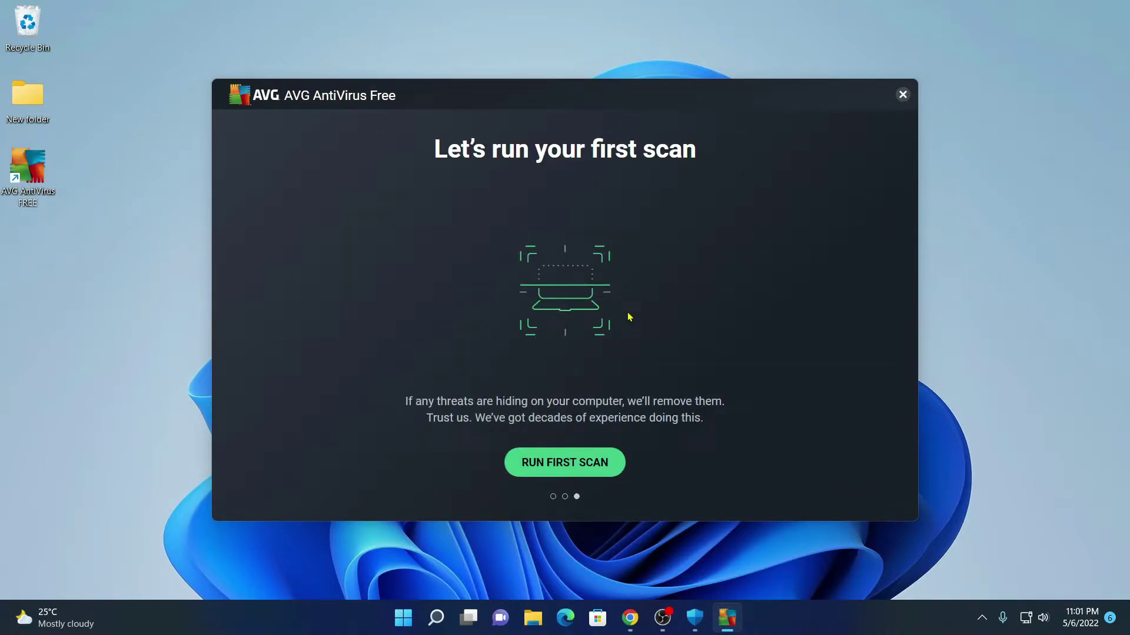
pyautogui.click(587, 466)
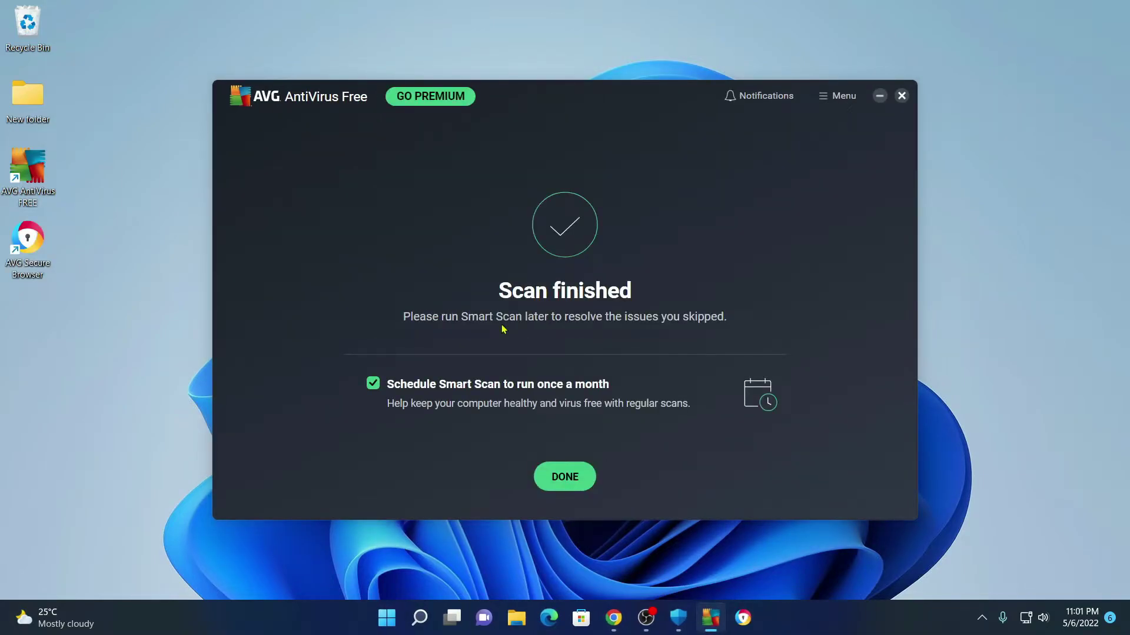
pyautogui.click(568, 478)
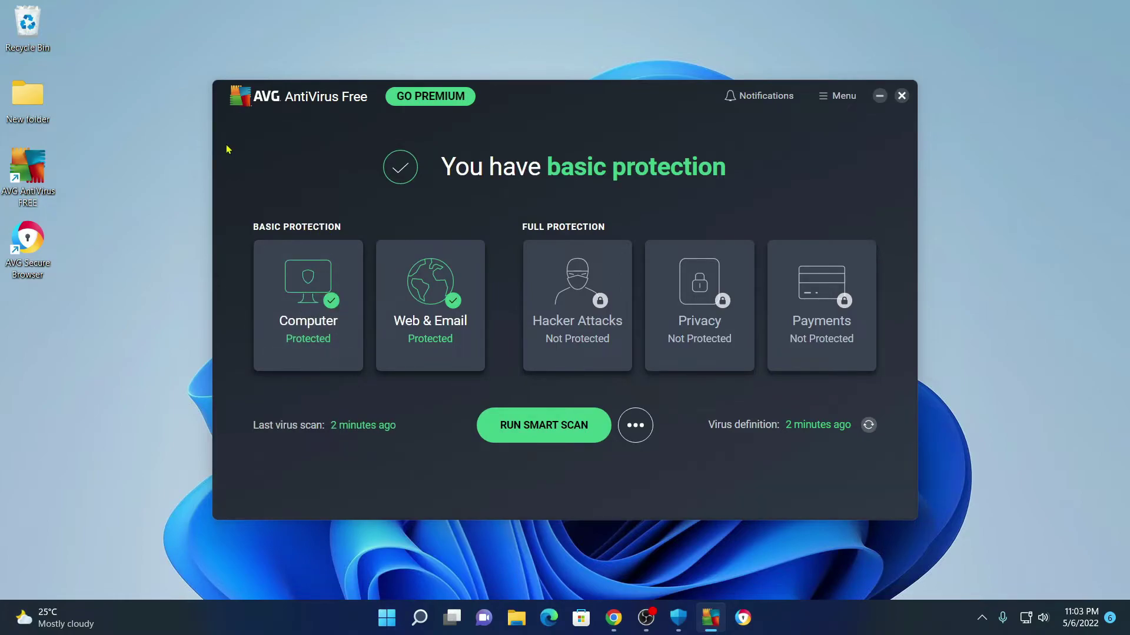
pyautogui.click(311, 296)
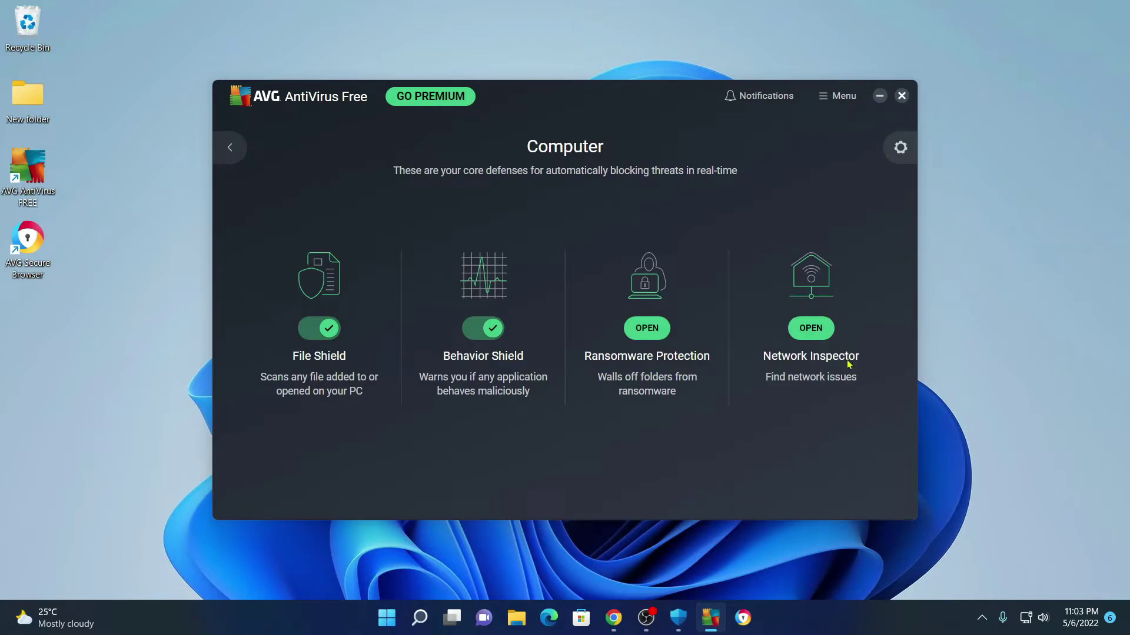
pyautogui.press('Escape')
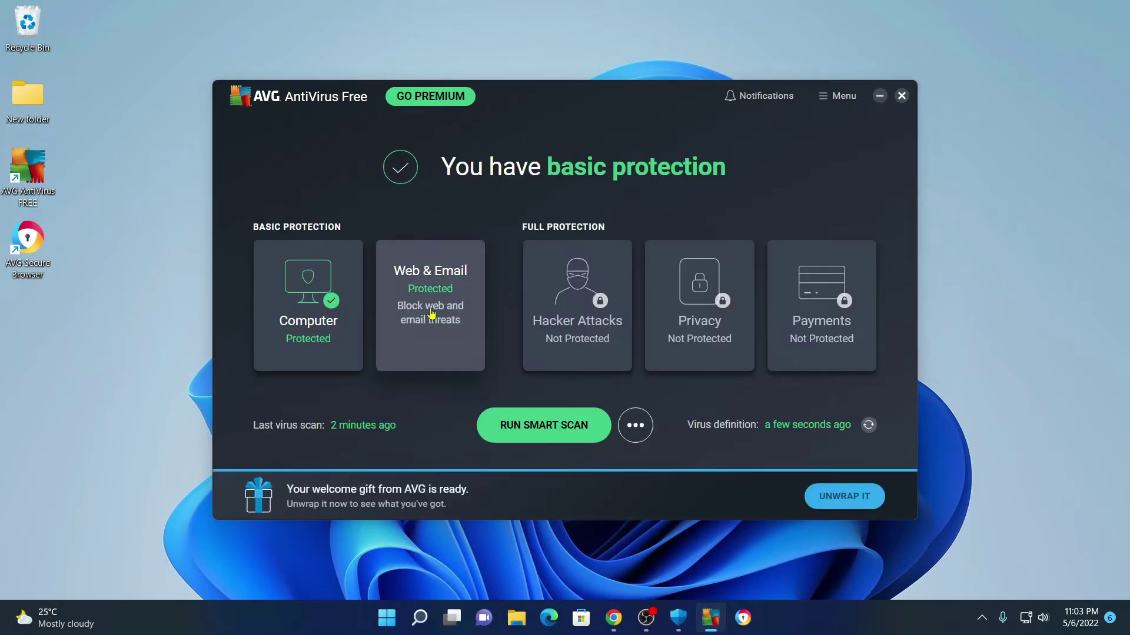
pyautogui.click(430, 316)
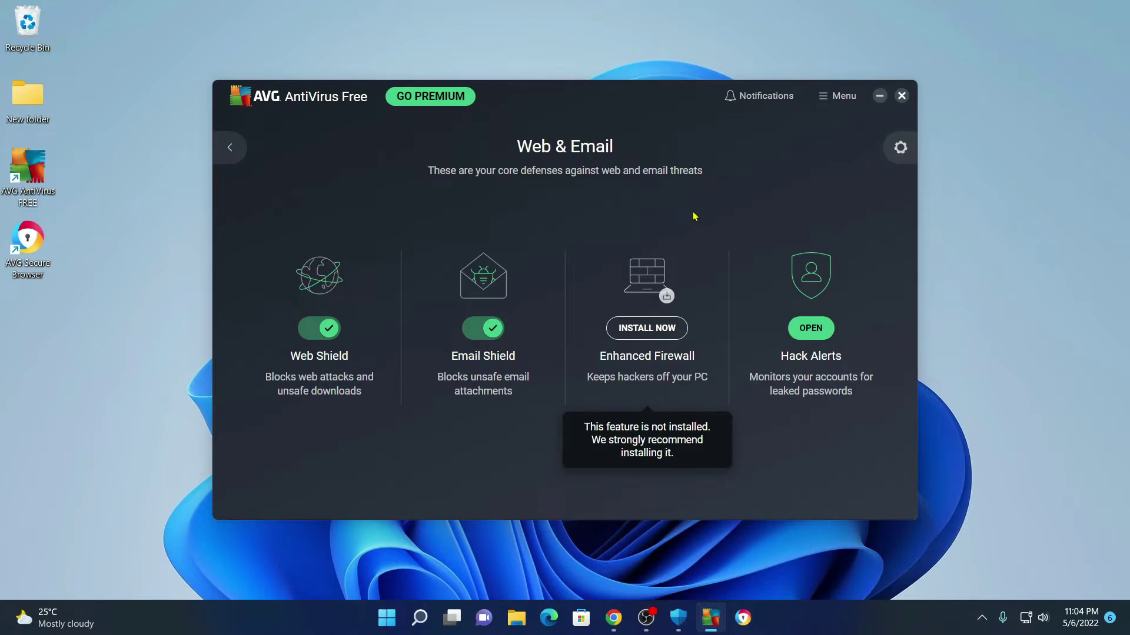
pyautogui.click(227, 147)
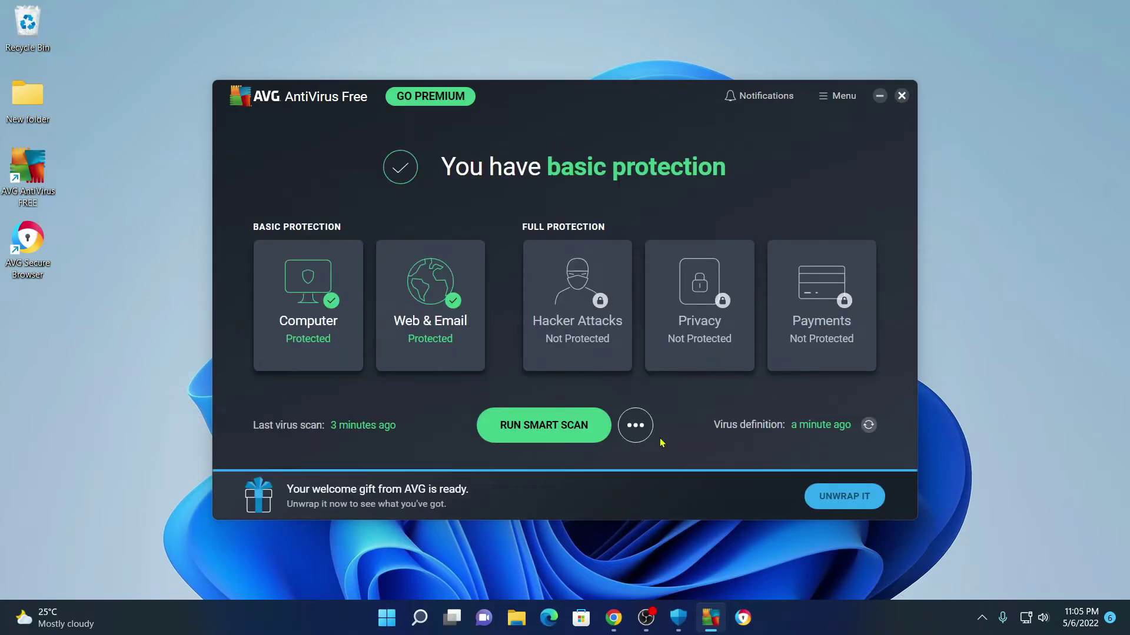
pyautogui.click(636, 426)
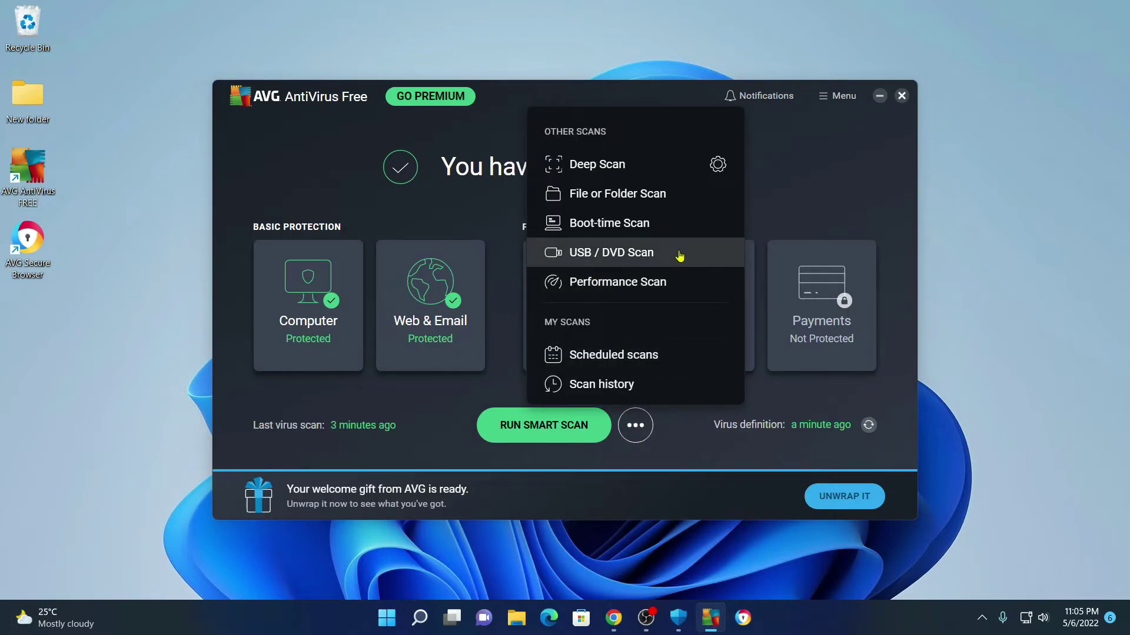
pyautogui.click(700, 414)
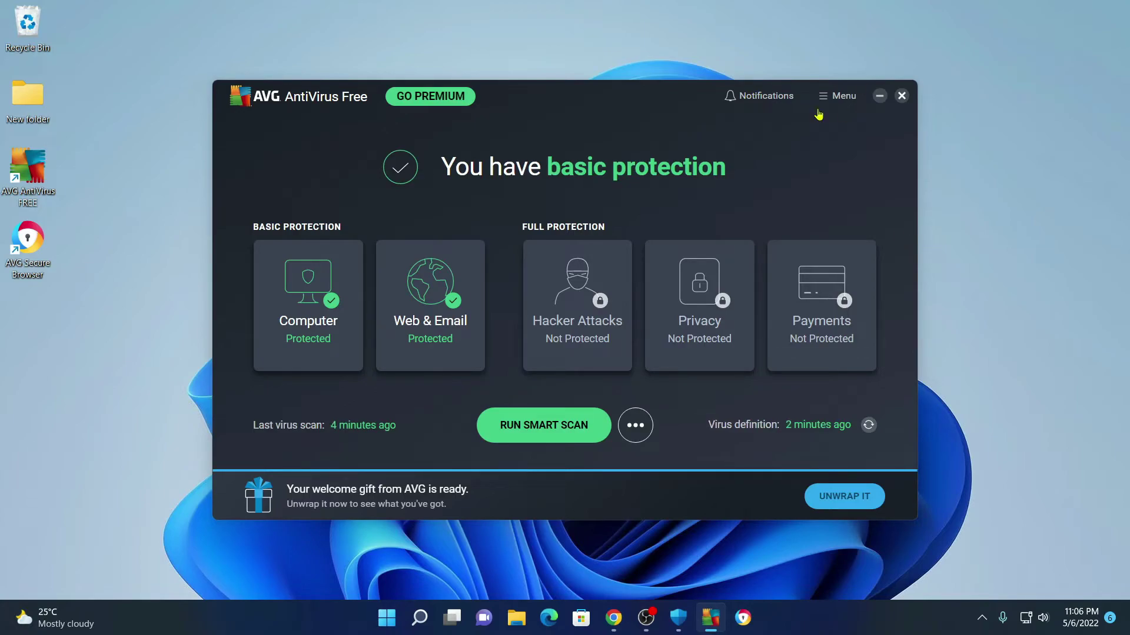
# Step: Show the AVG menu panel listing AVG Products with only AntiVirus installed
pyautogui.click(837, 95)
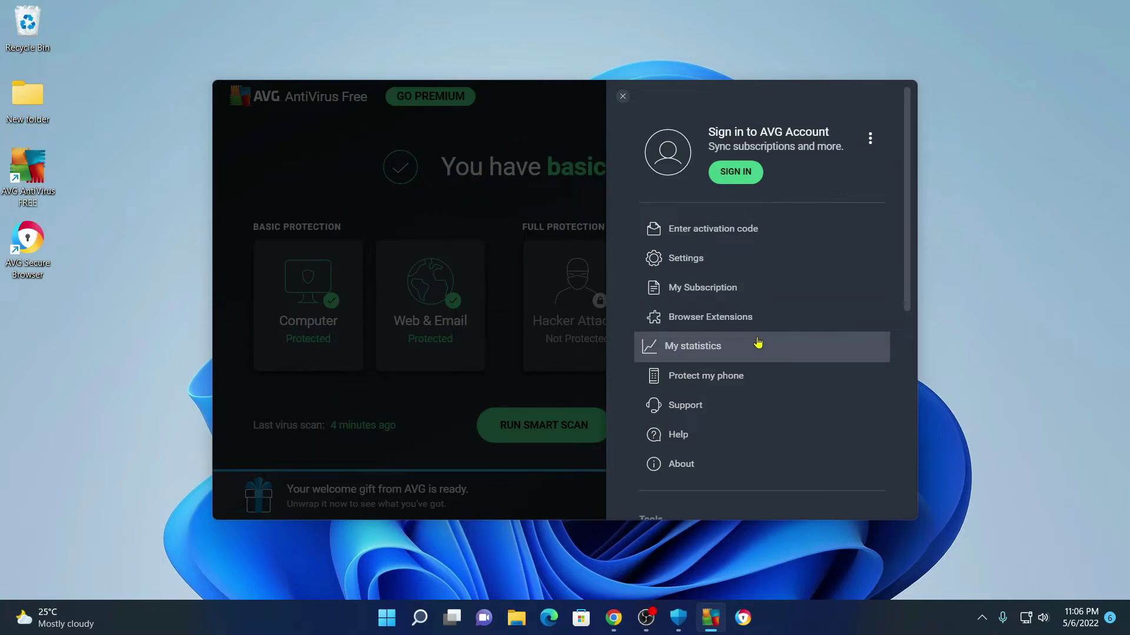
pyautogui.scroll(-3, 757, 323)
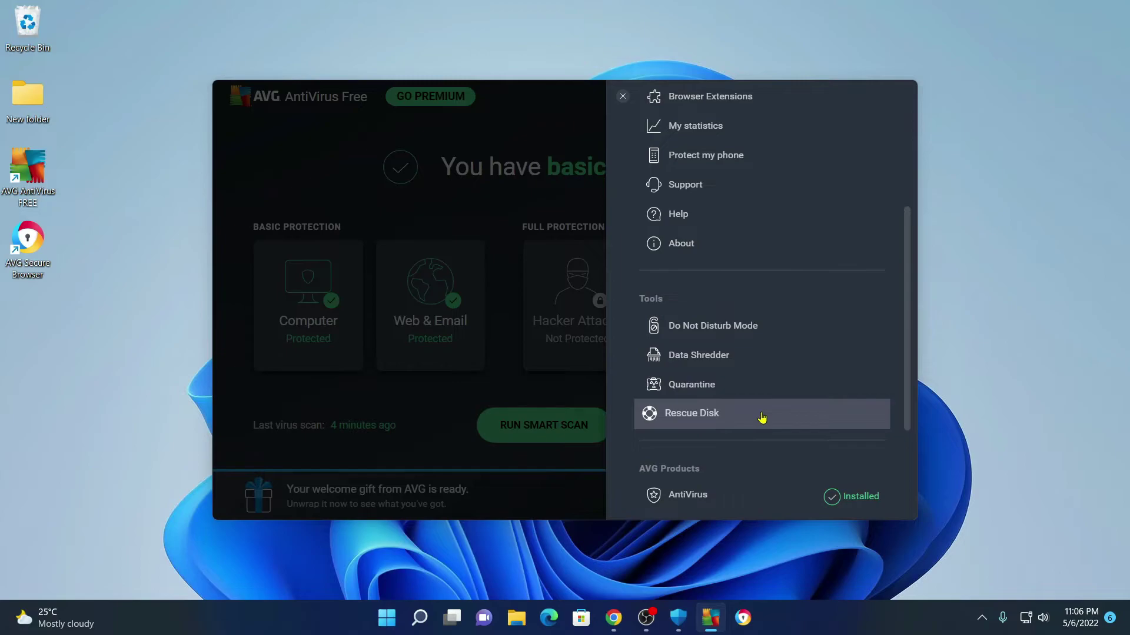
pyautogui.scroll(-2, 761, 418)
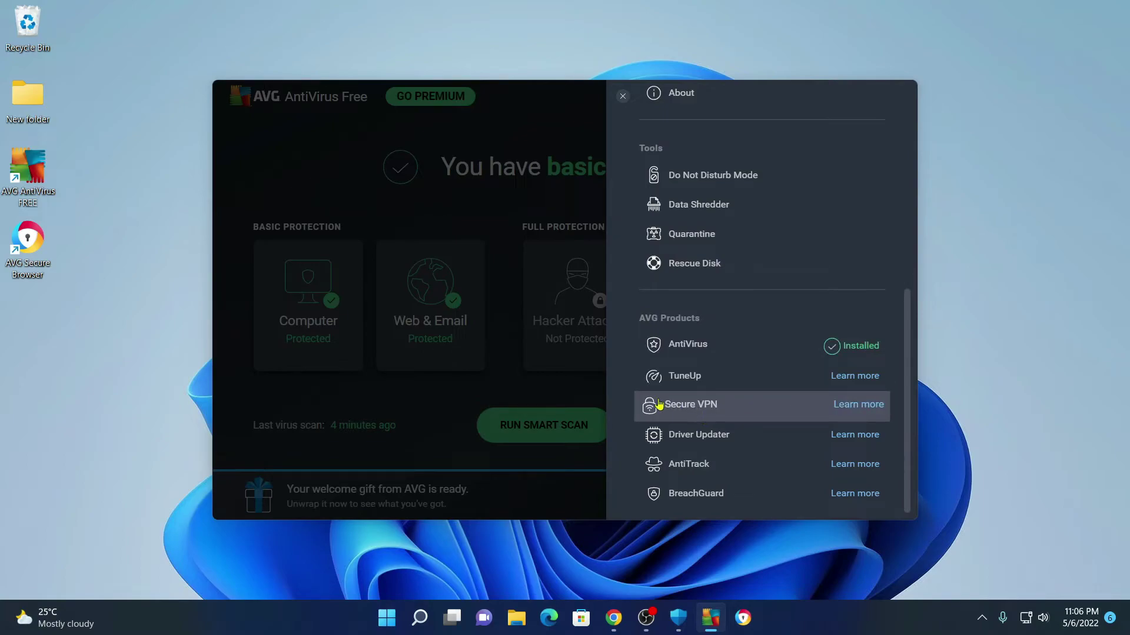
# Step: Install AVG Secure VPN from AVG Products and launch it
pyautogui.click(740, 415)
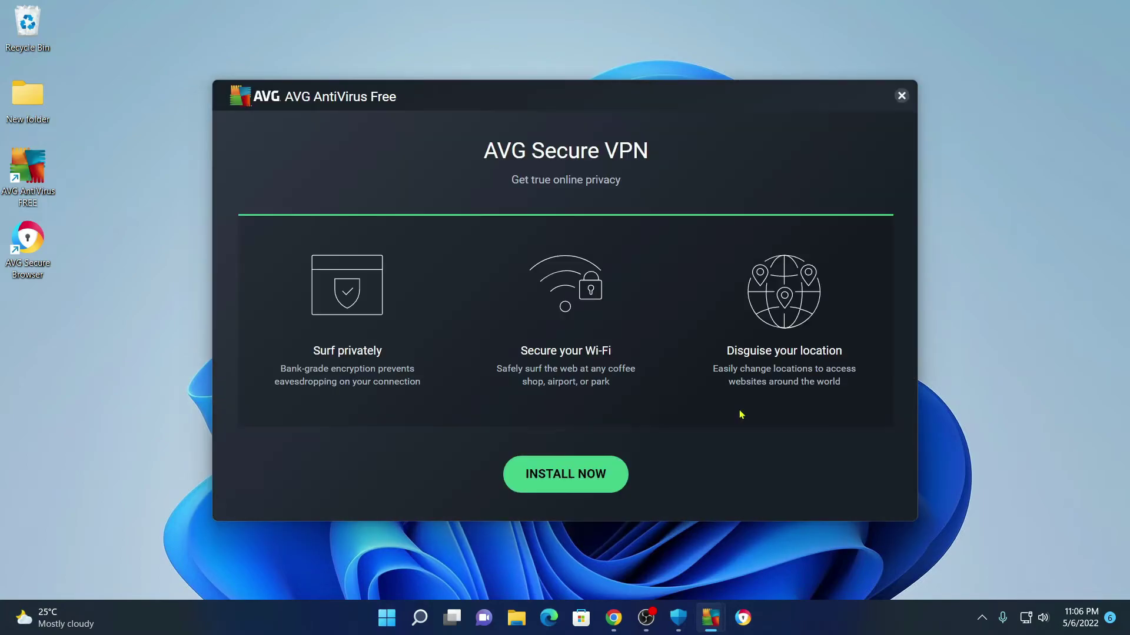
pyautogui.click(561, 479)
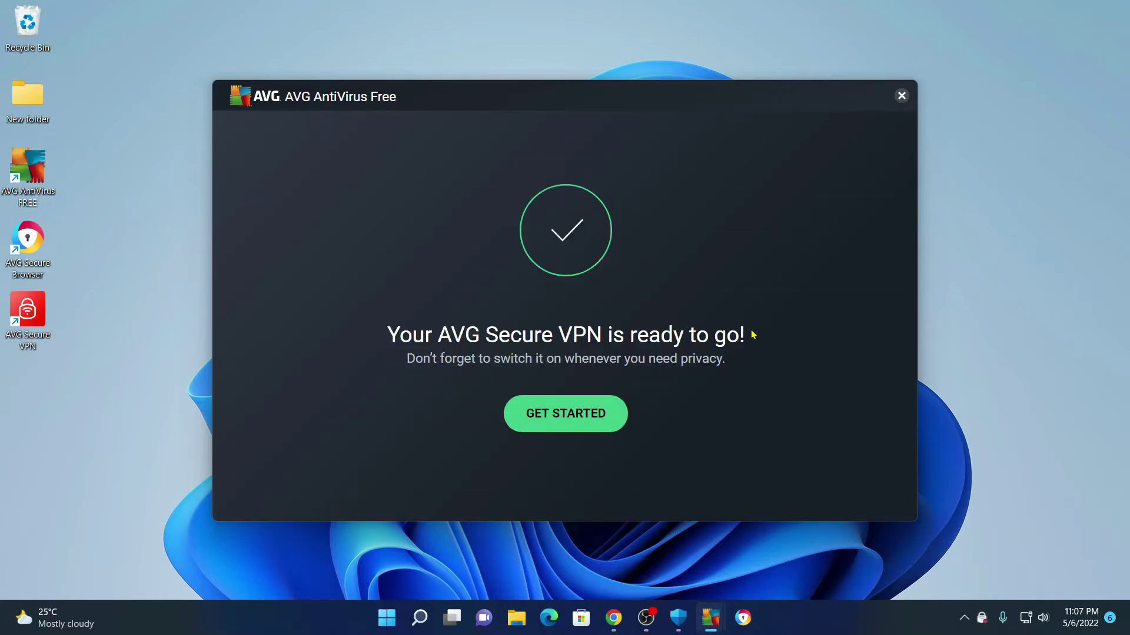
pyautogui.click(552, 415)
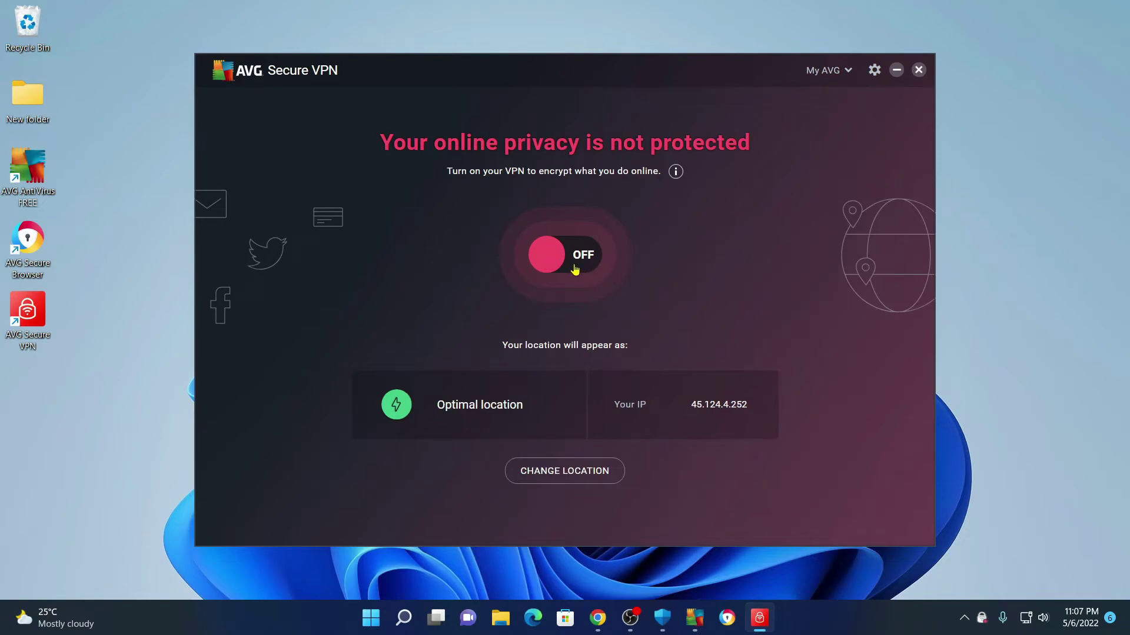
# Step: Minimize the VPN and antivirus windows and start a Windows search for AVG
pyautogui.click(896, 70)
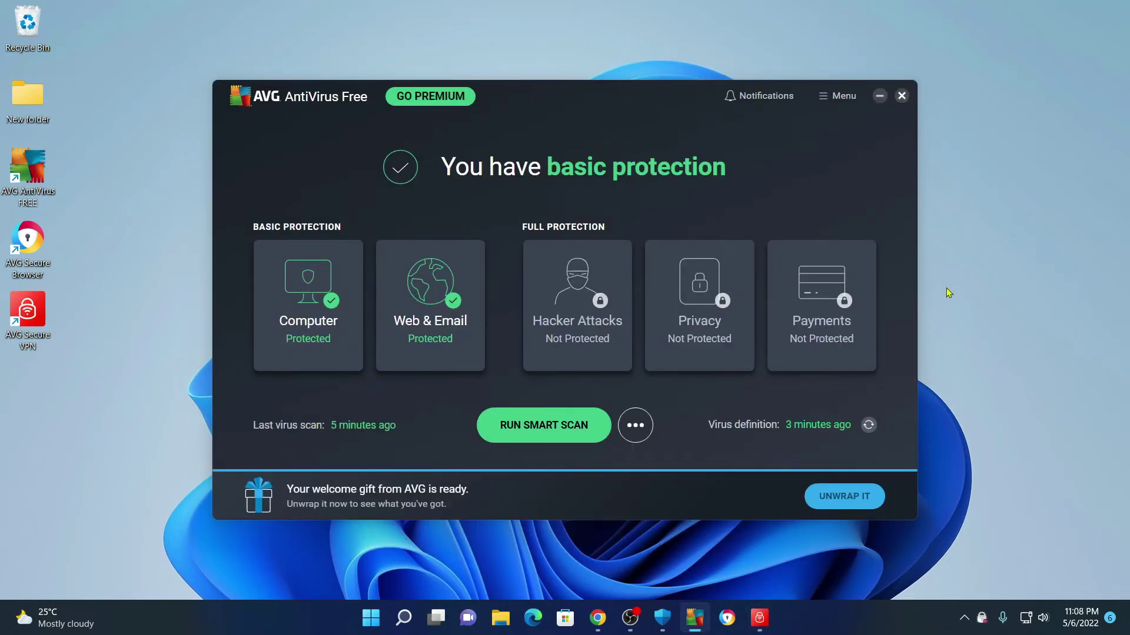
pyautogui.click(880, 97)
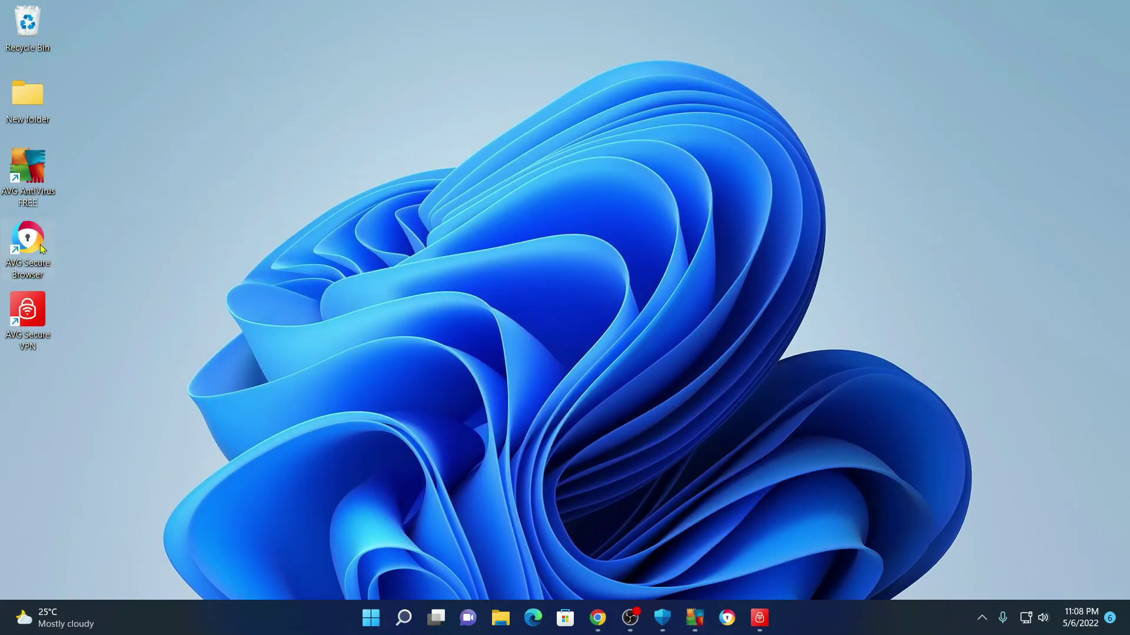
pyautogui.click(404, 618)
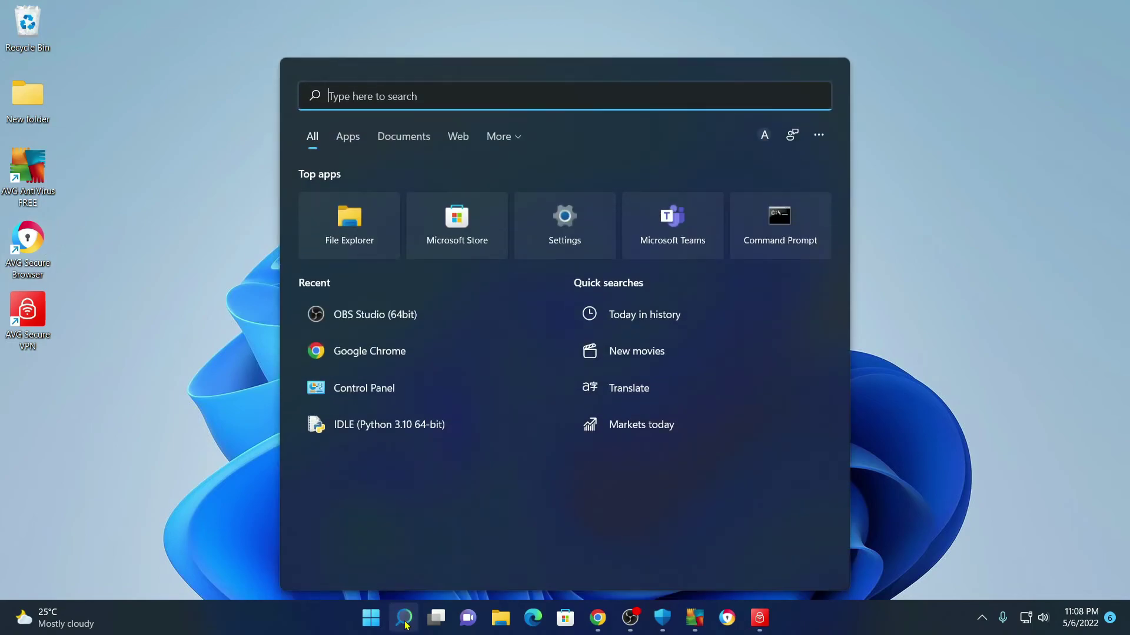
pyautogui.write('AVG')
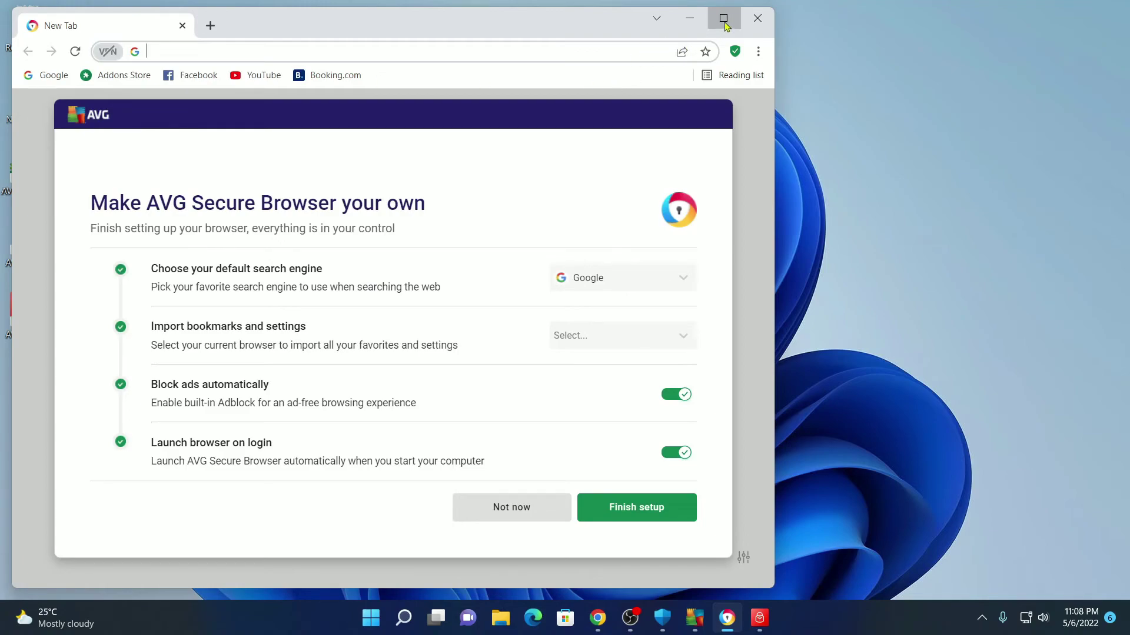
# Step: Maximize the browser, make DuckDuckGo the default search engine and finish setup
pyautogui.click(723, 18)
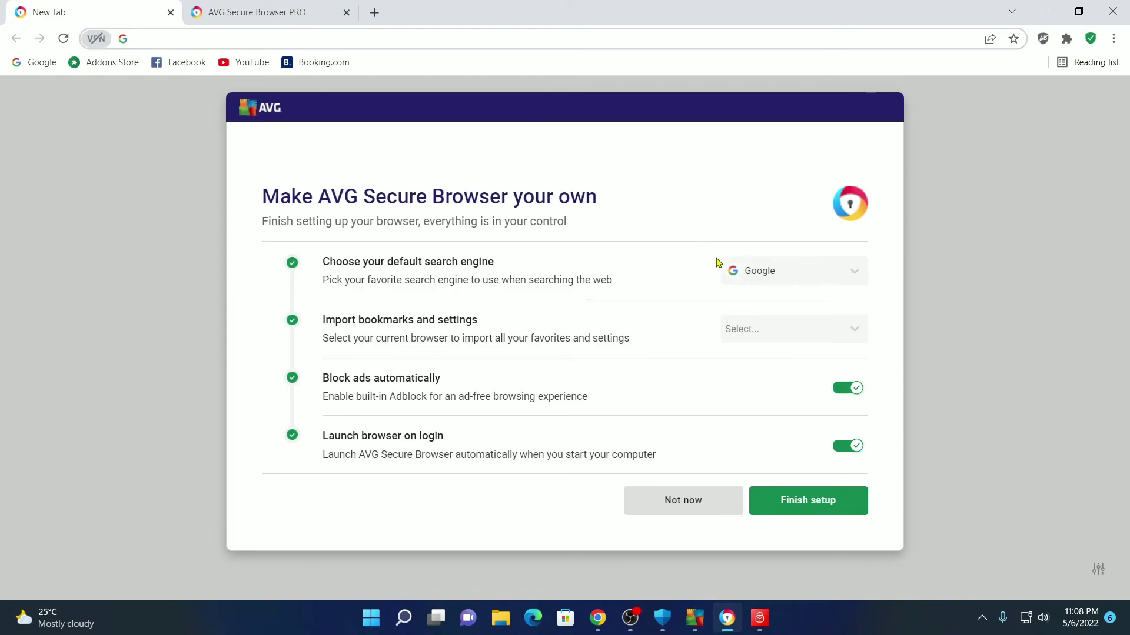
pyautogui.click(803, 273)
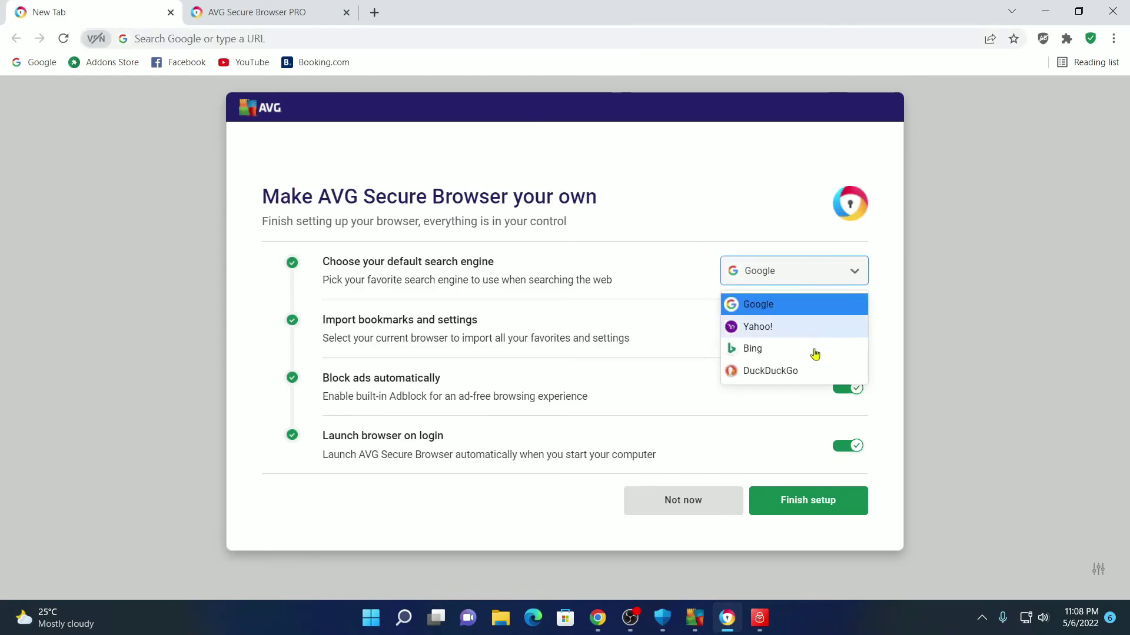
pyautogui.click(795, 370)
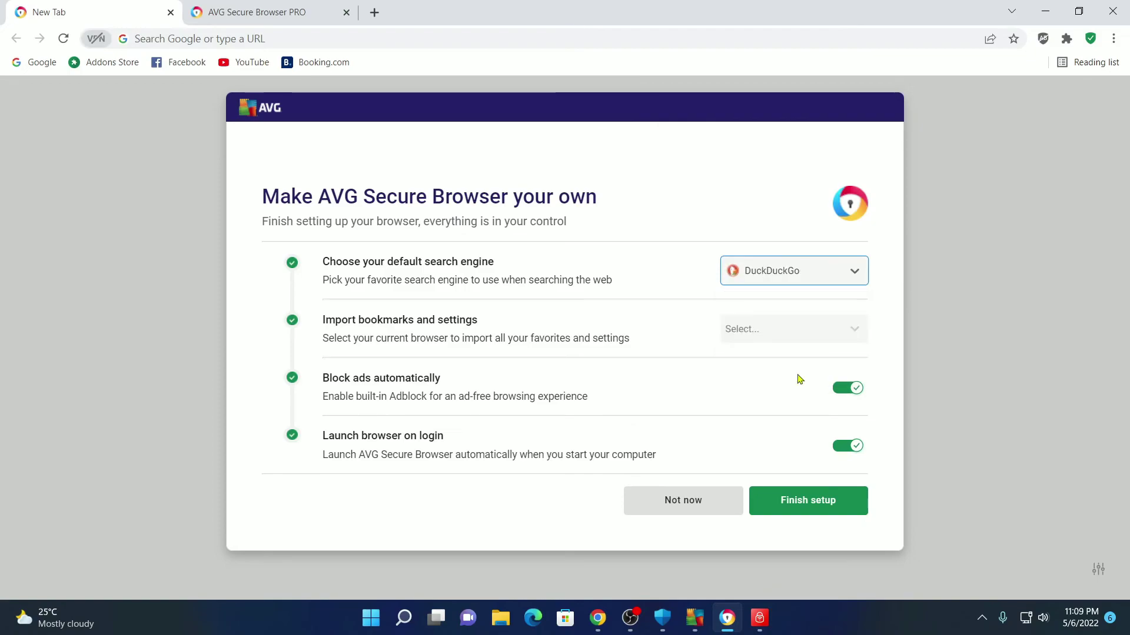
pyautogui.click(799, 510)
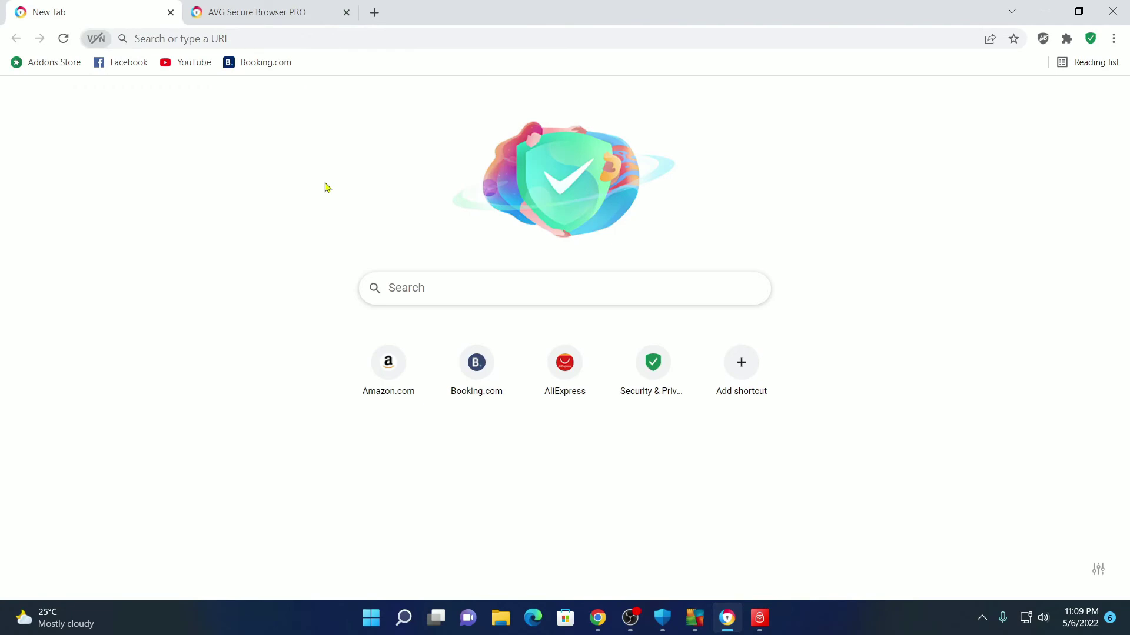
# Step: Check the browser's built-in VPN status (left off), then view the AdBlock panel
pyautogui.click(96, 38)
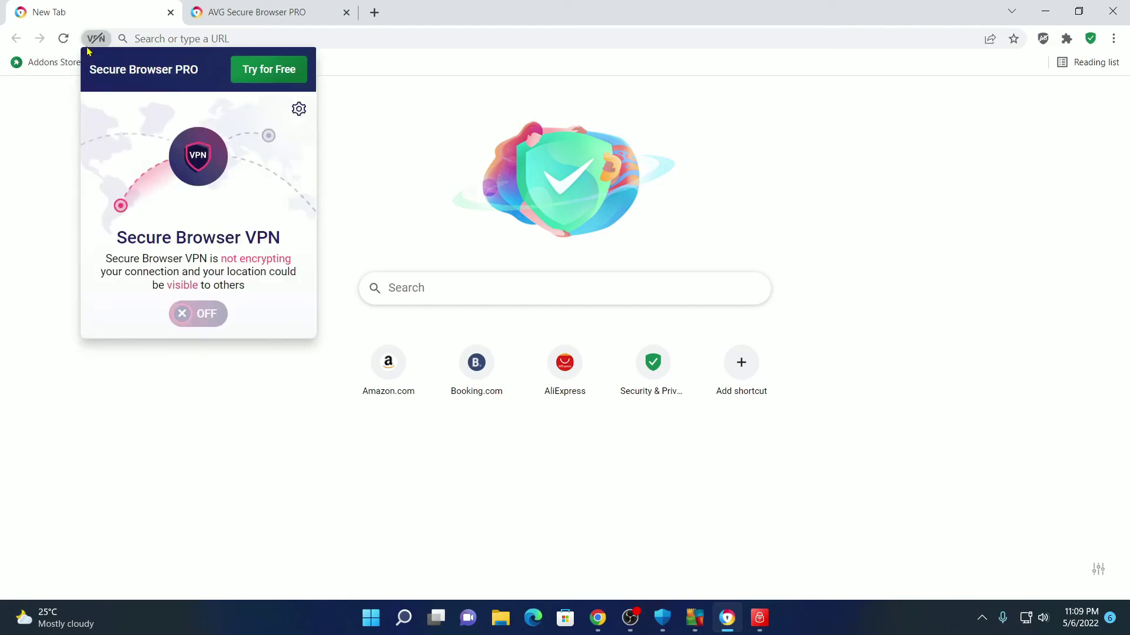
pyautogui.click(371, 142)
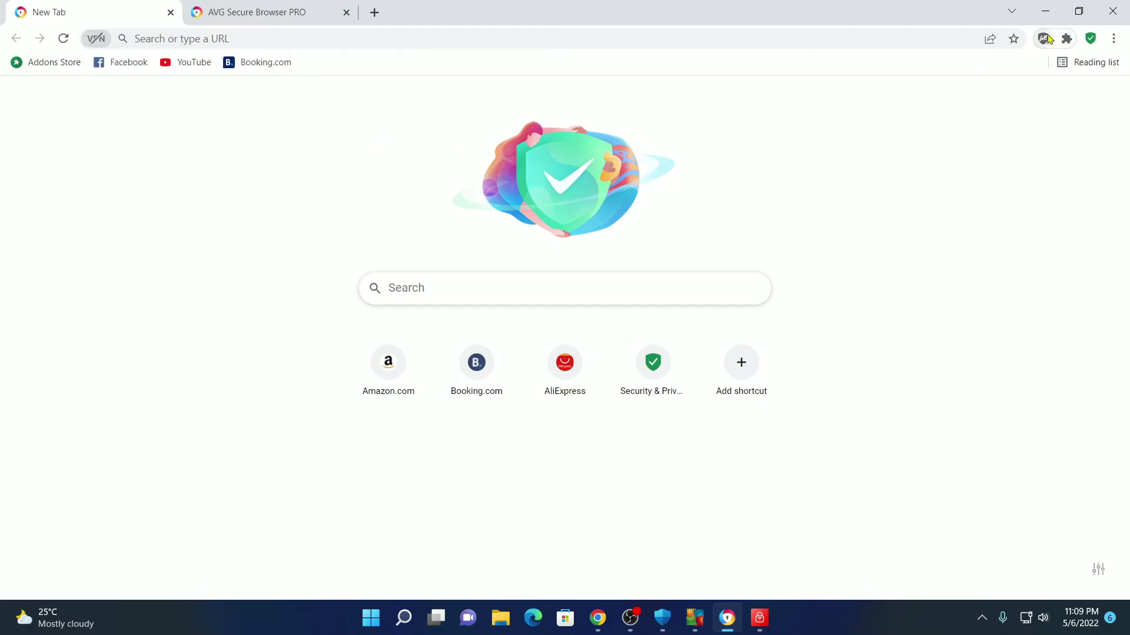
pyautogui.click(1045, 38)
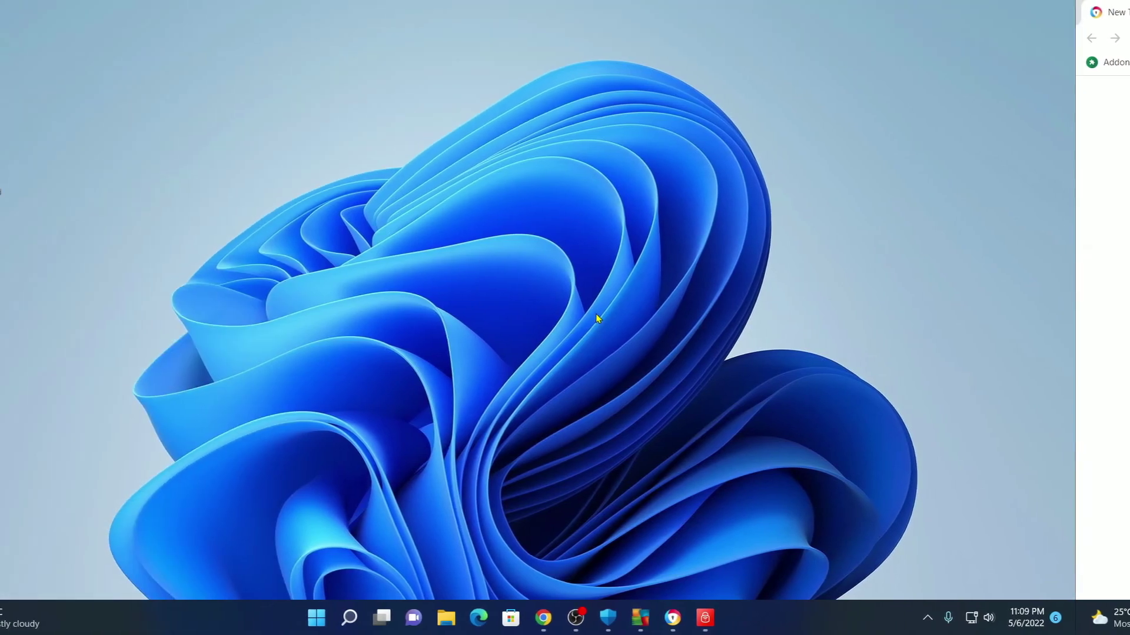
pyautogui.click(695, 618)
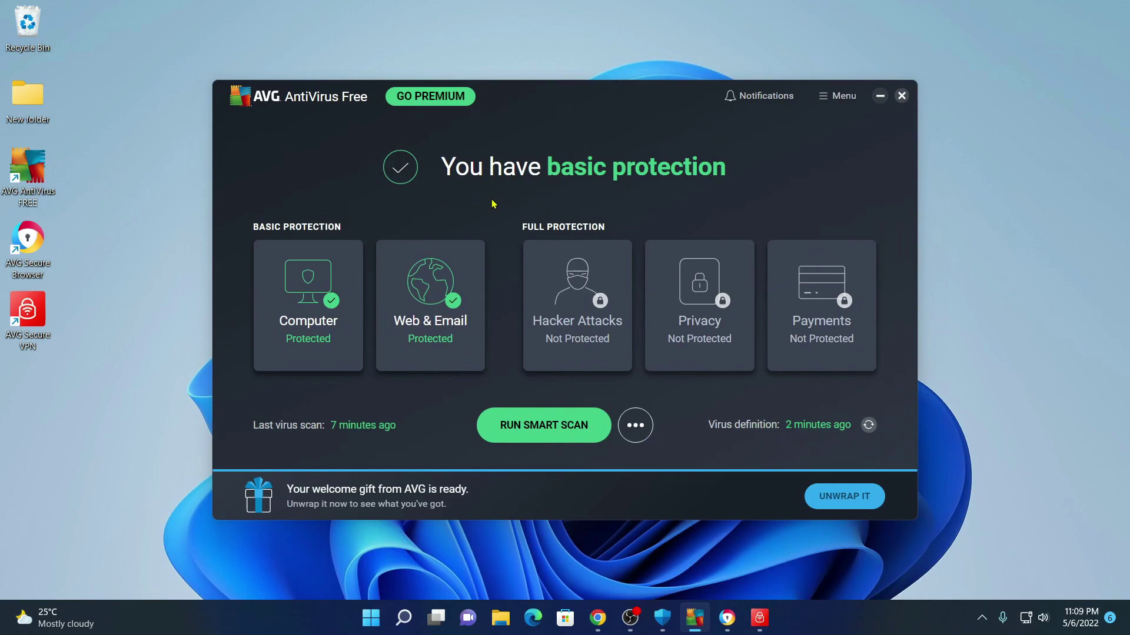
pyautogui.click(878, 100)
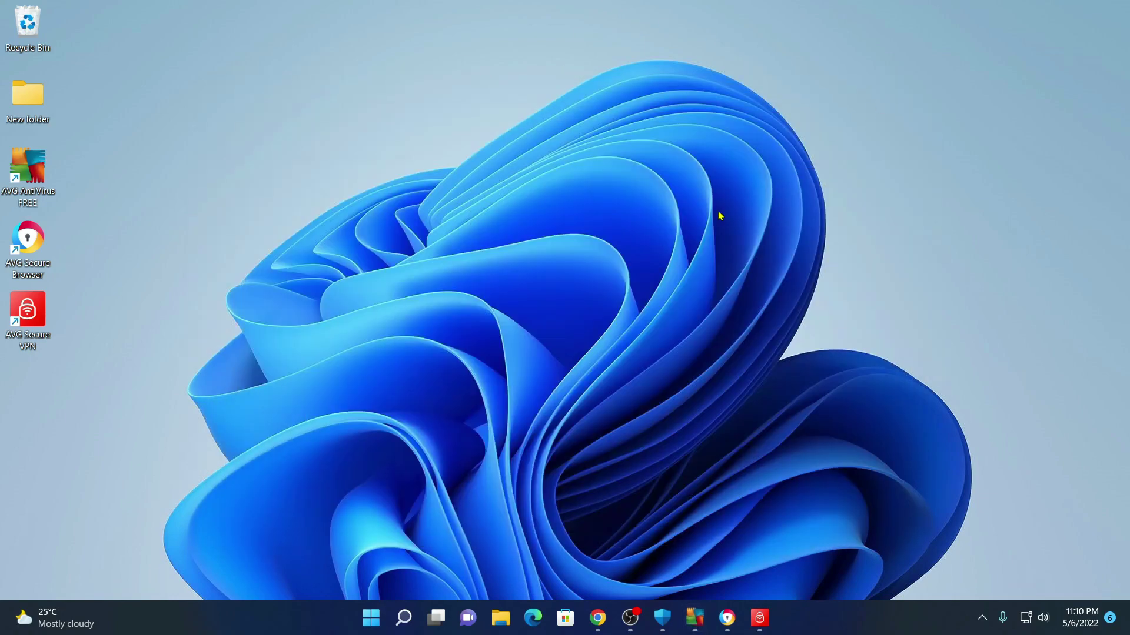